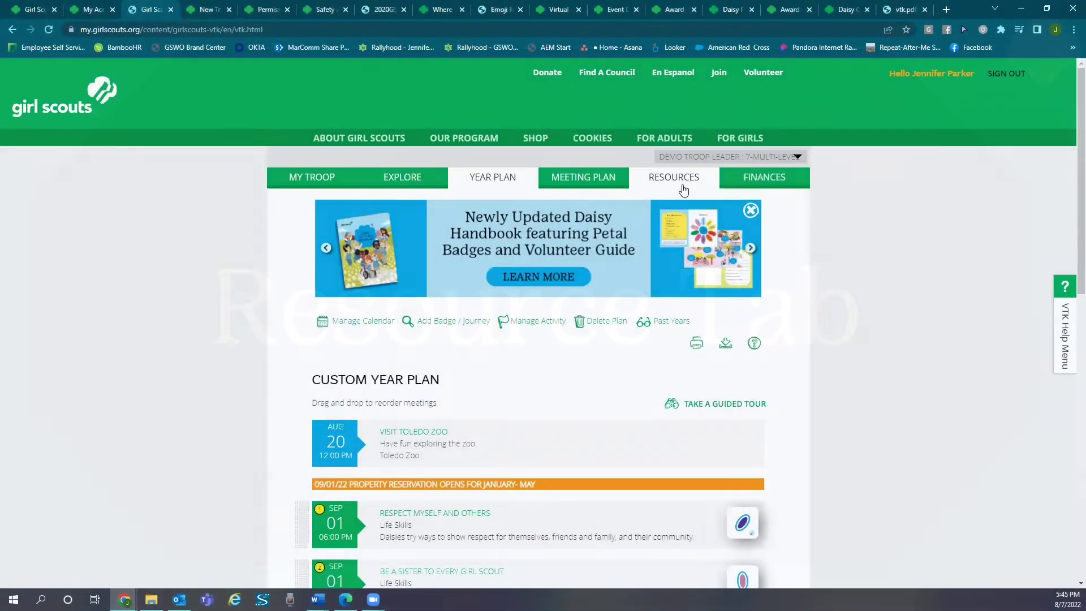
- Go to the troop Resources page and show the Daisy level resources
{"action": "left_click", "coordinate": [683, 189]}
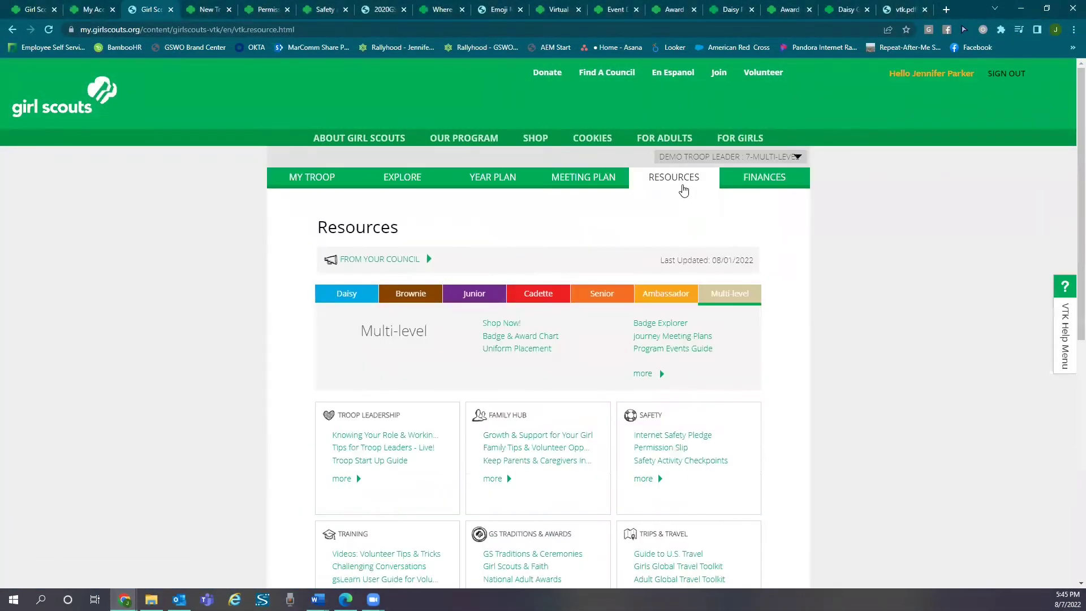
{"action": "left_click", "coordinate": [350, 294]}
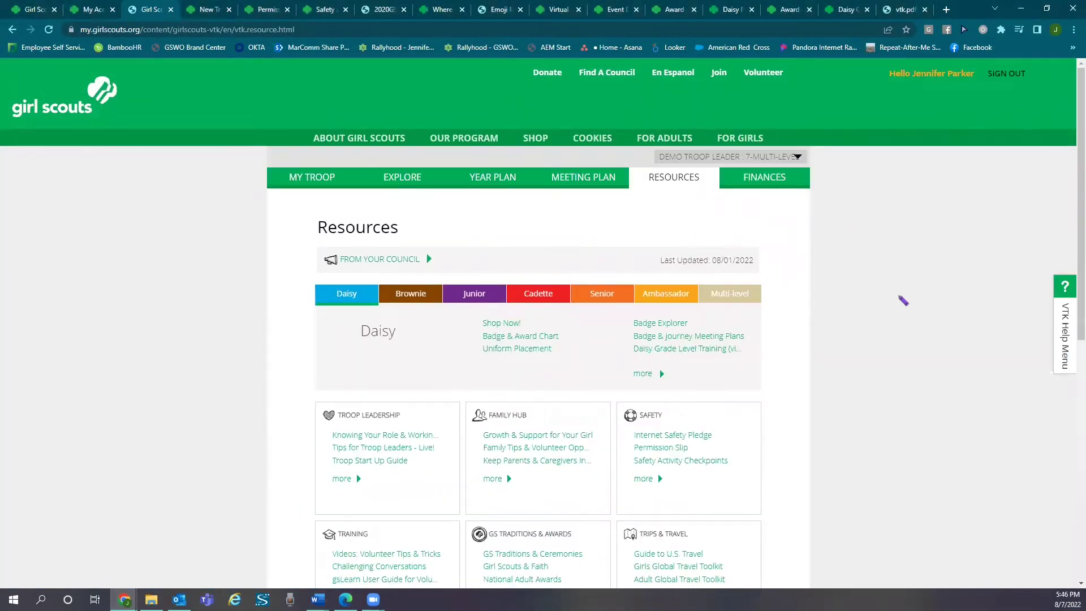
{"action": "scroll", "coordinate": [903, 301], "scroll_direction": "down", "scroll_amount": 2}
- Preview the Daisy uniform shop page and Daisy Badge & Award Chart, returning to Resources
{"action": "left_click", "coordinate": [501, 212]}
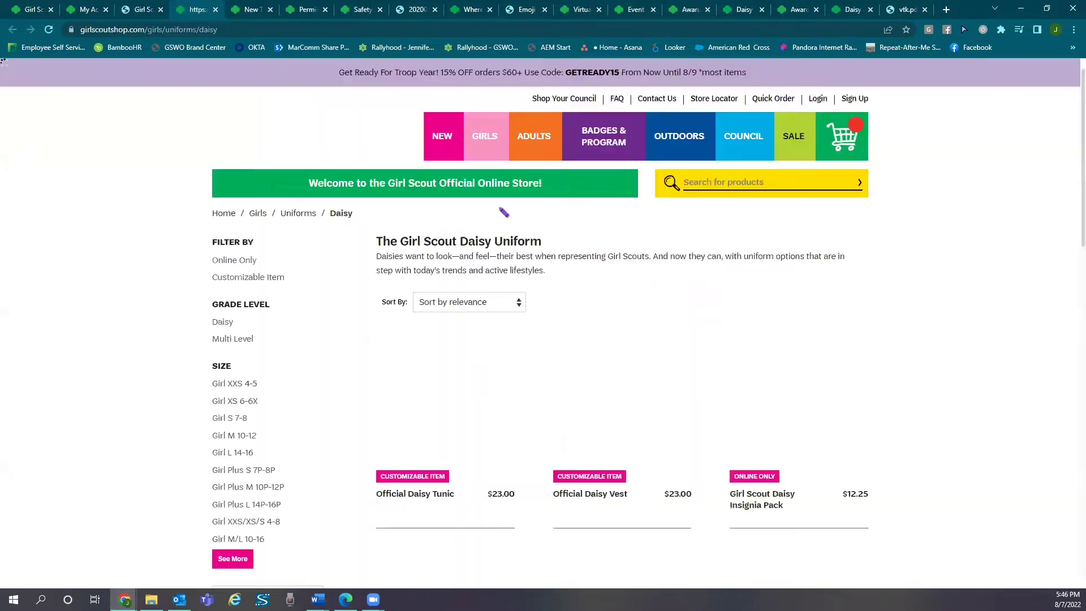
{"action": "key", "text": "ctrl+shift+Tab"}
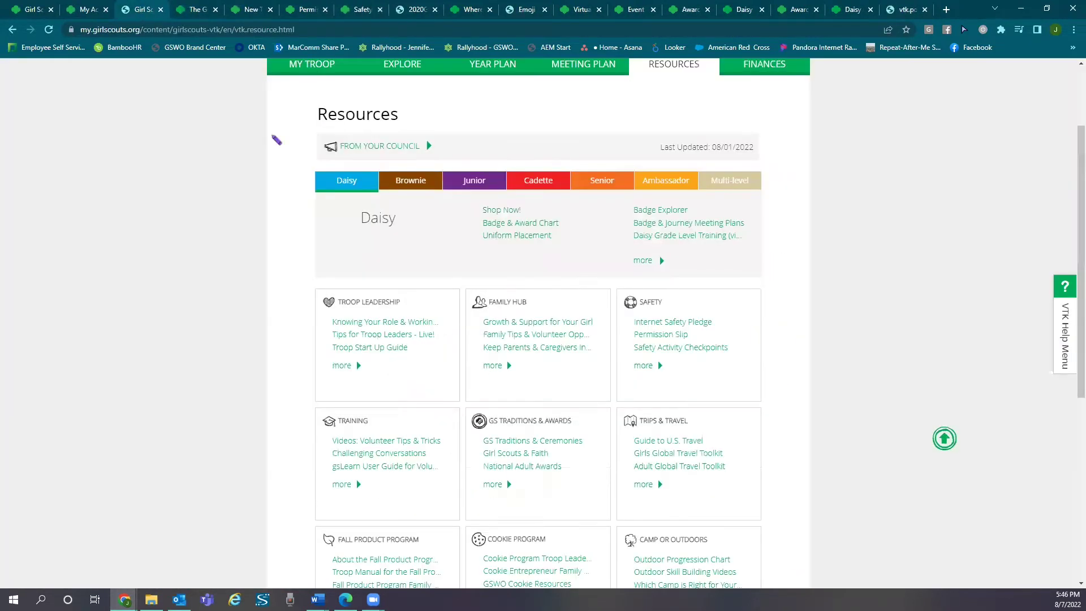
{"action": "left_click", "coordinate": [500, 222]}
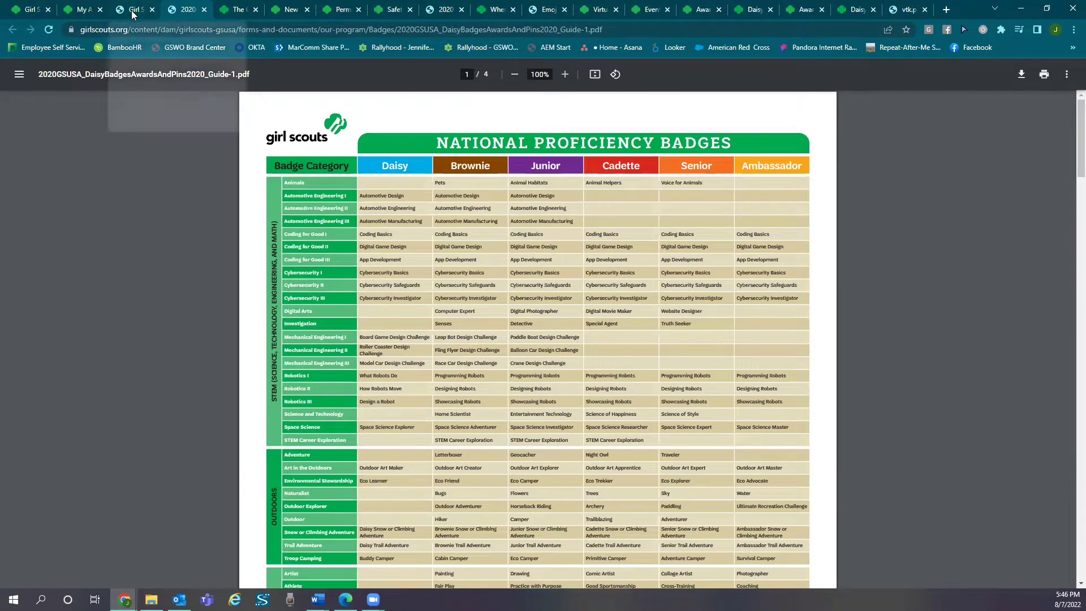
{"action": "key", "text": "ctrl+shift+Tab"}
- Watch the Daisy Vest insignia placement video full screen, then return to Resources
{"action": "left_click", "coordinate": [513, 241]}
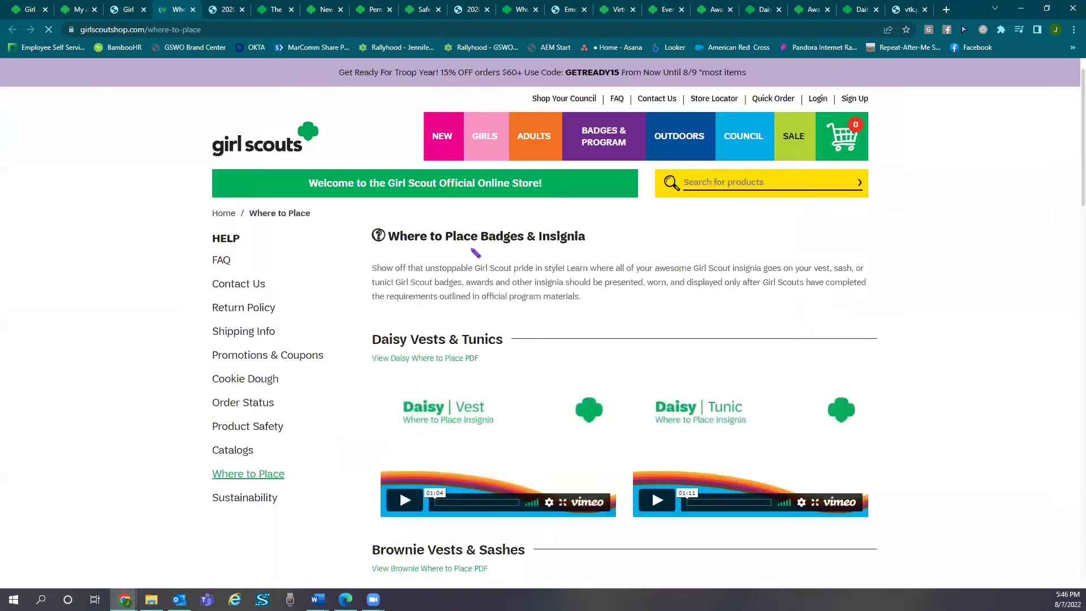
{"action": "left_click", "coordinate": [405, 500]}
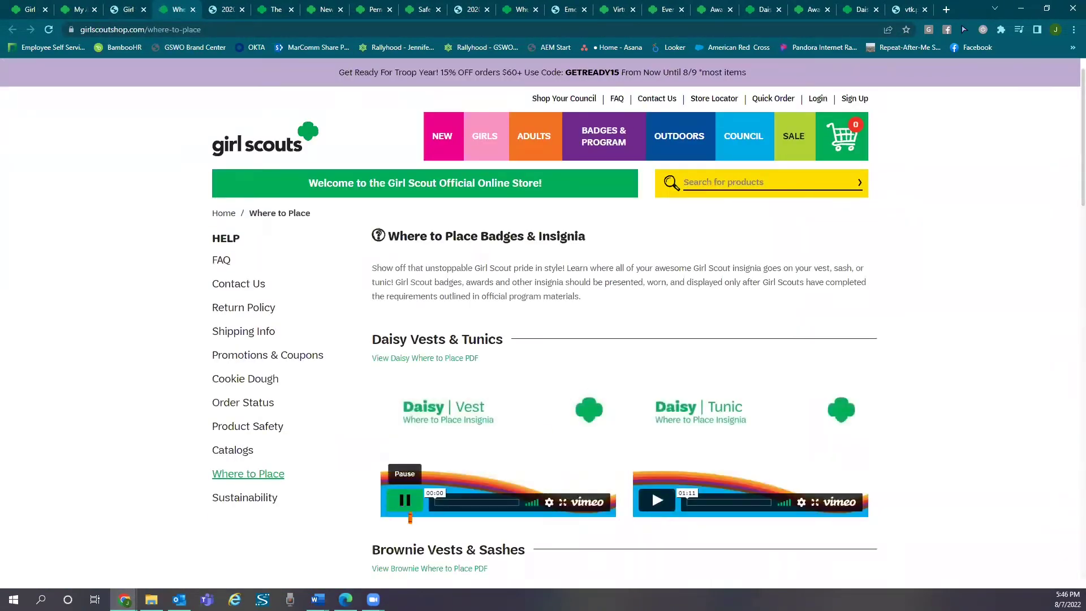
{"action": "left_click", "coordinate": [561, 502]}
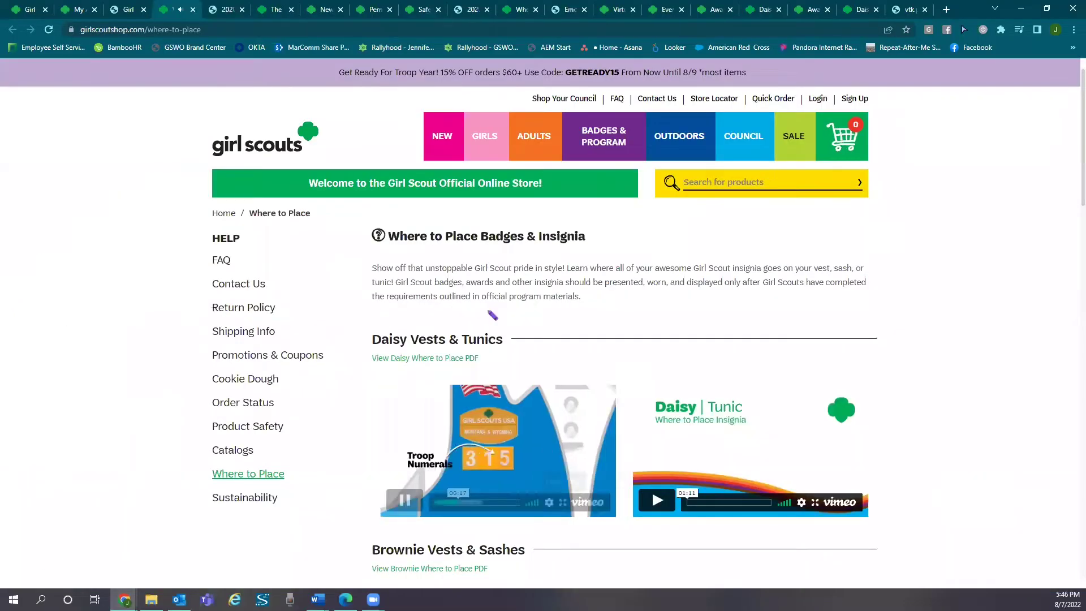
{"action": "left_click", "coordinate": [127, 10]}
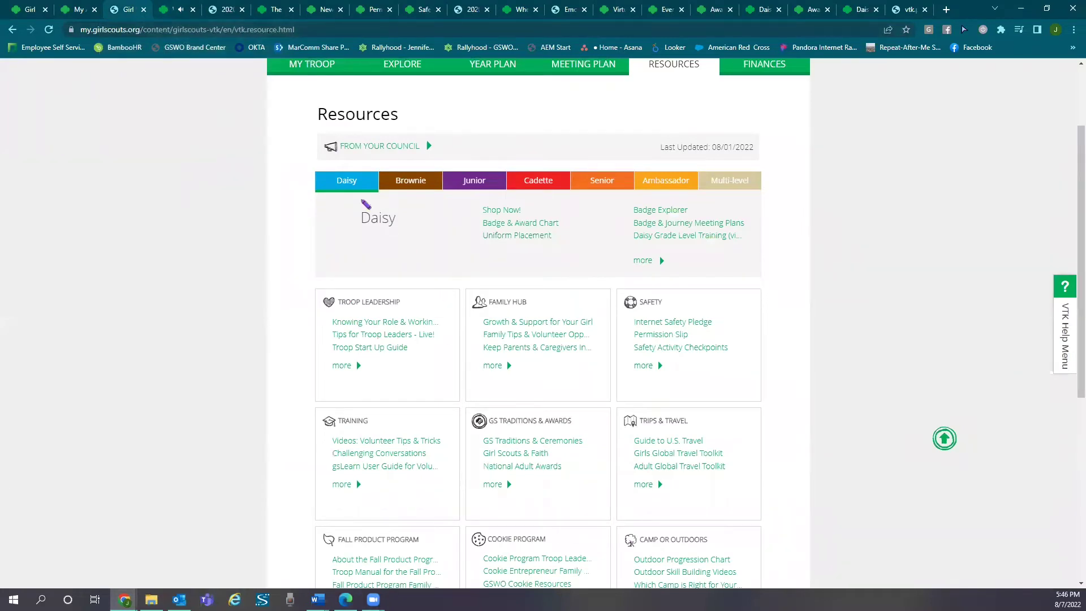
- Expand From Your Council to show the events, renewal and state parks announcements
{"action": "left_click", "coordinate": [429, 148]}
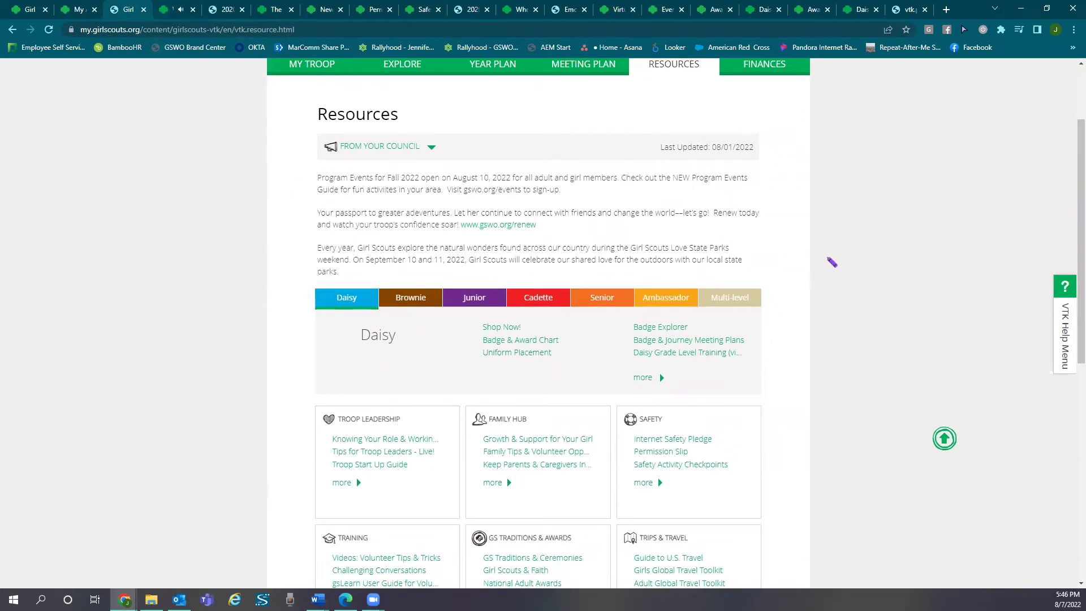
{"action": "scroll", "coordinate": [831, 262], "scroll_direction": "down", "scroll_amount": 1}
{"action": "scroll", "coordinate": [832, 262], "scroll_direction": "down", "scroll_amount": 2}
{"action": "scroll", "coordinate": [832, 262], "scroll_direction": "down", "scroll_amount": 1}
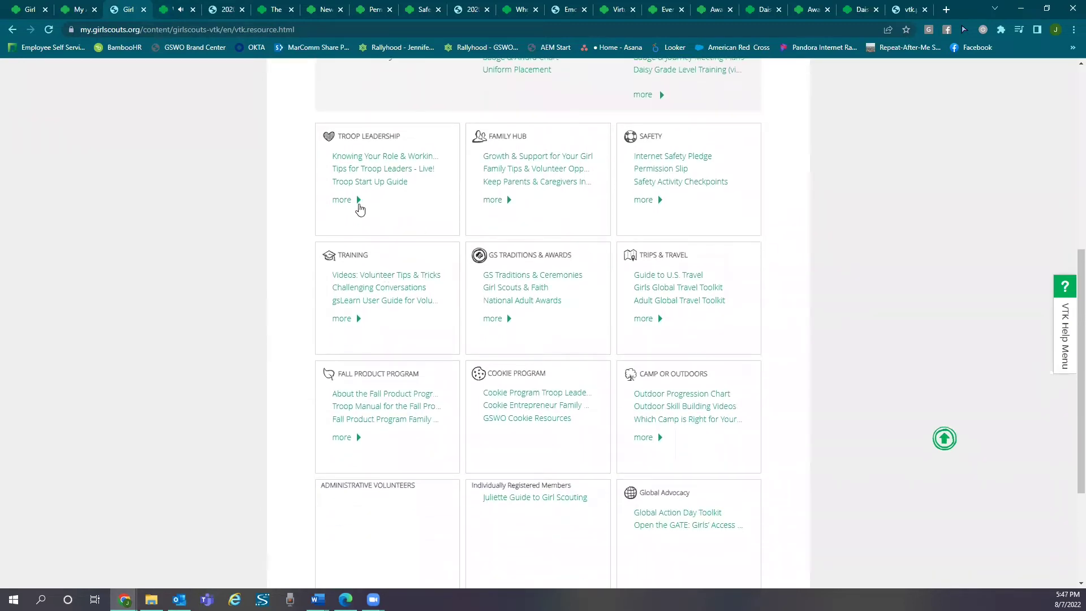
- Show more Troop Leadership links and preview the Permission Slip form
{"action": "left_click", "coordinate": [347, 201]}
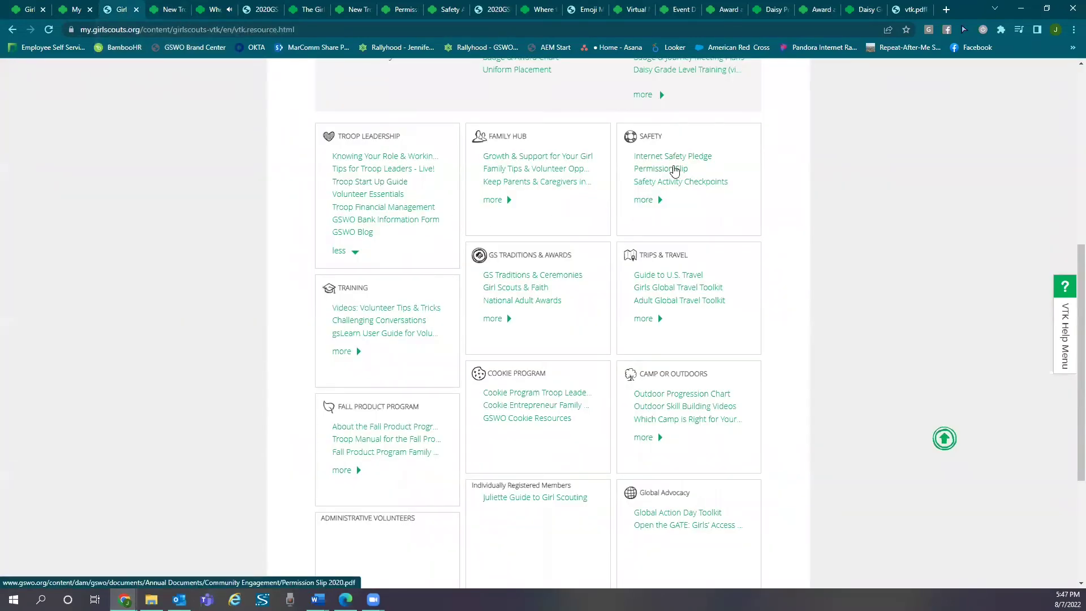
{"action": "left_click", "coordinate": [674, 170]}
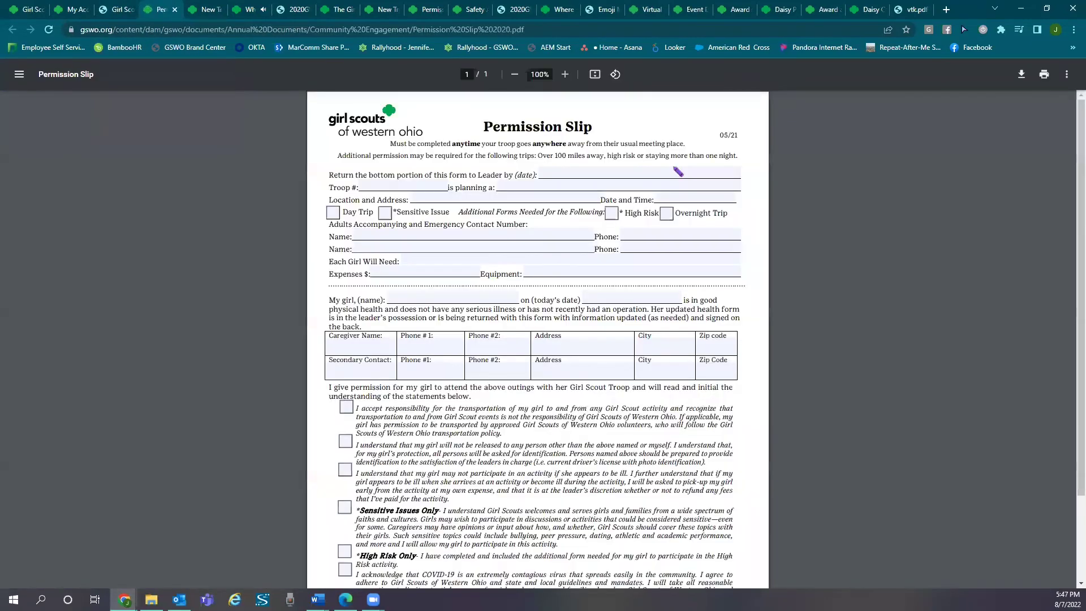
{"action": "left_click", "coordinate": [117, 15]}
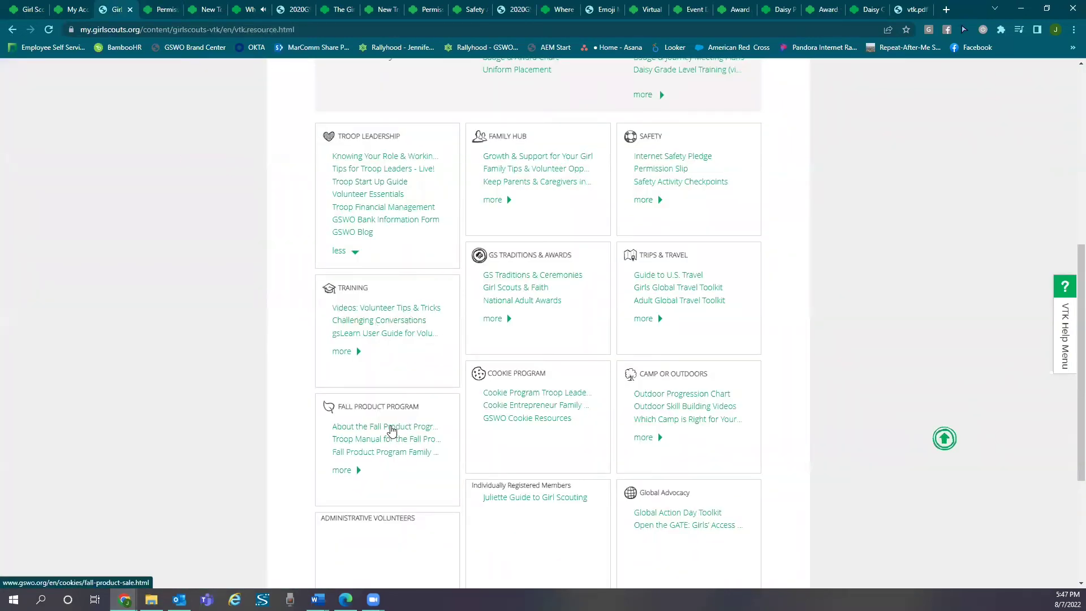
- Preview the Fall Product Program and volunteer cookie resources pages, returning to Resources
{"action": "left_click", "coordinate": [391, 426]}
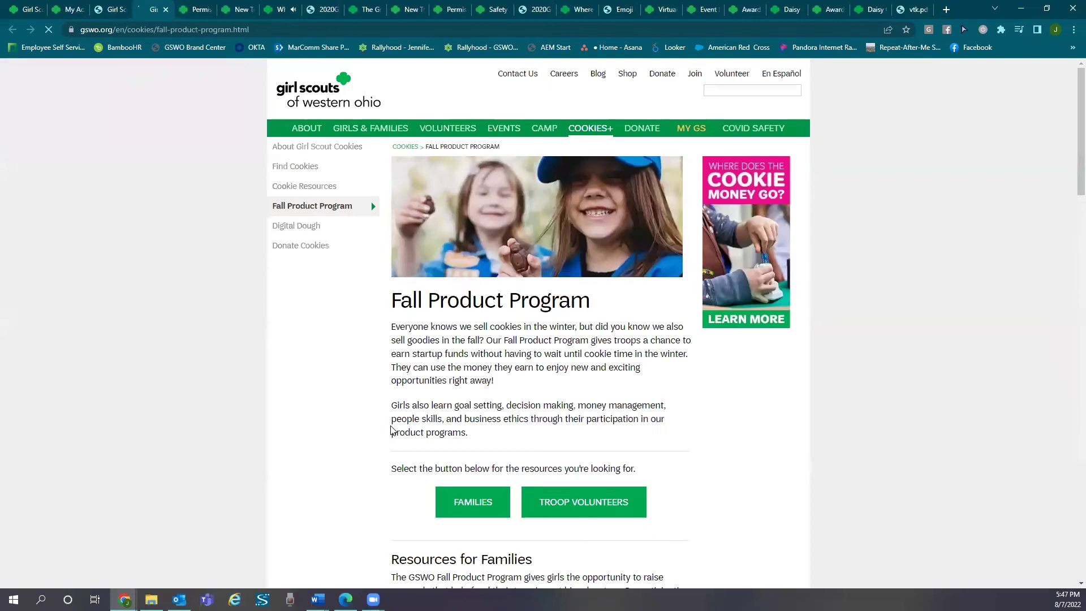
{"action": "left_click", "coordinate": [109, 8]}
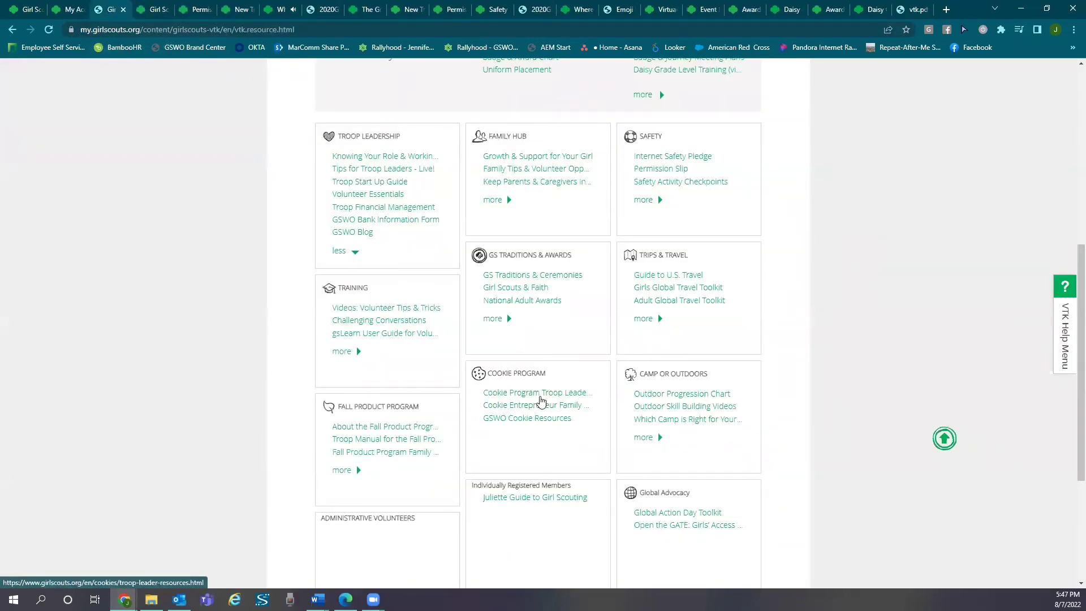
{"action": "left_click", "coordinate": [540, 401]}
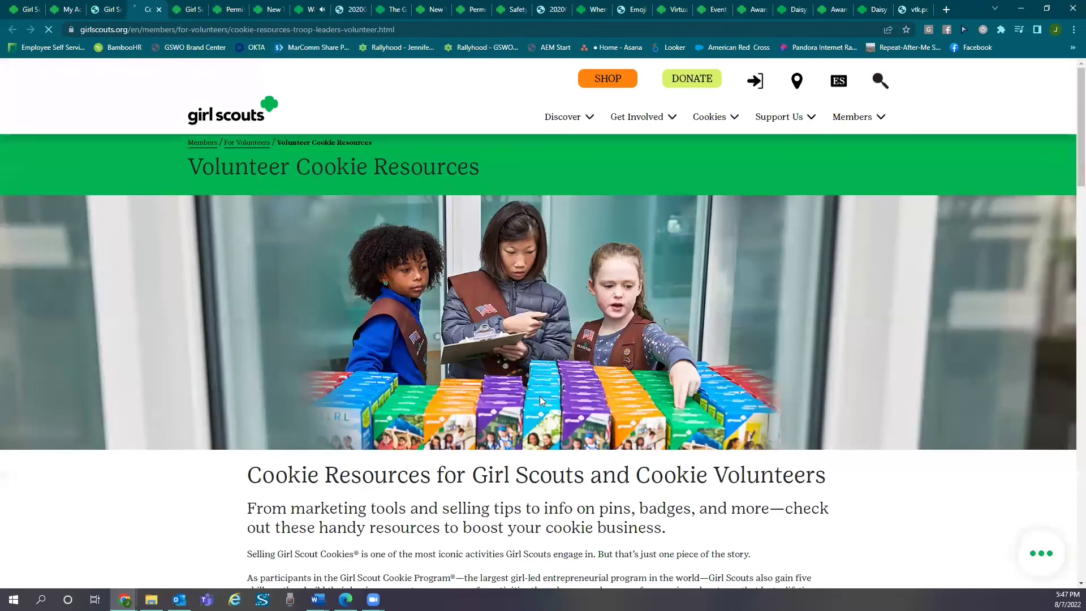
{"action": "scroll", "coordinate": [540, 396], "scroll_direction": "down", "scroll_amount": 1}
{"action": "scroll", "coordinate": [473, 334], "scroll_direction": "down", "scroll_amount": 3}
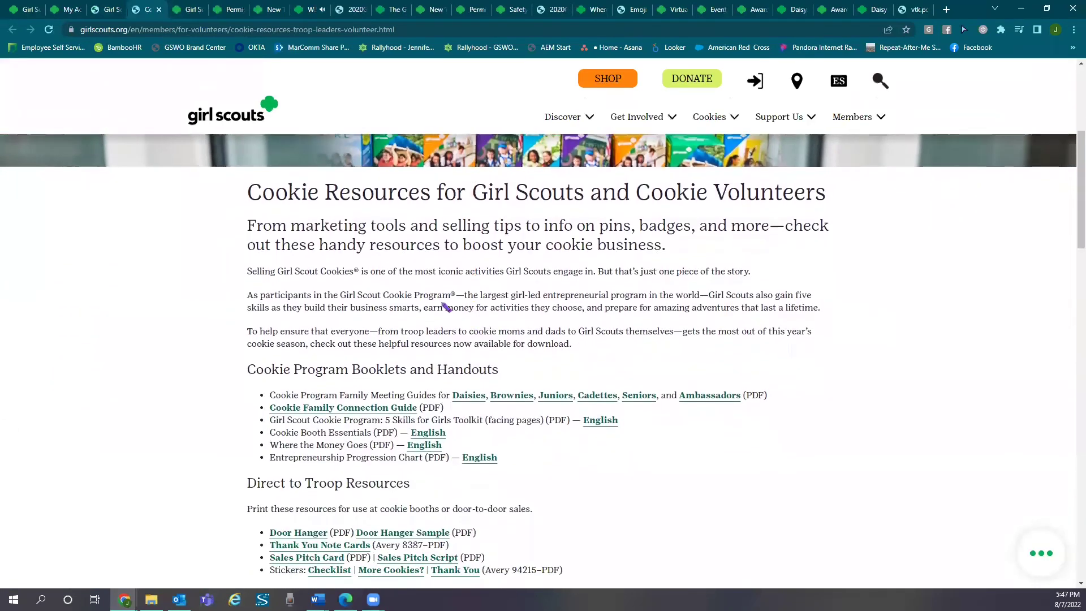
{"action": "left_click", "coordinate": [98, 12]}
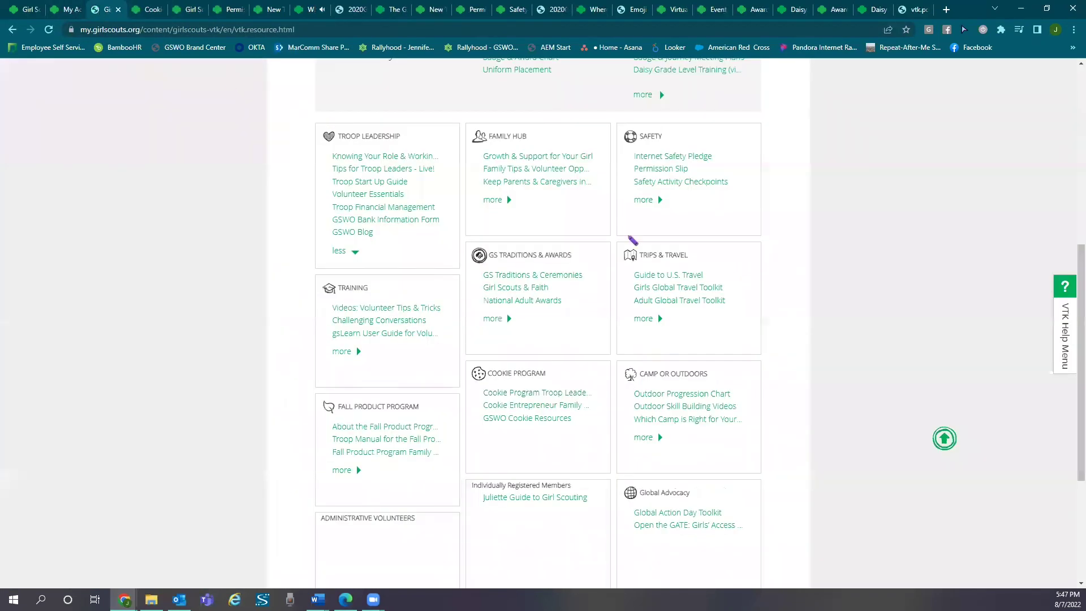
{"action": "scroll", "coordinate": [840, 287], "scroll_direction": "up", "scroll_amount": 2}
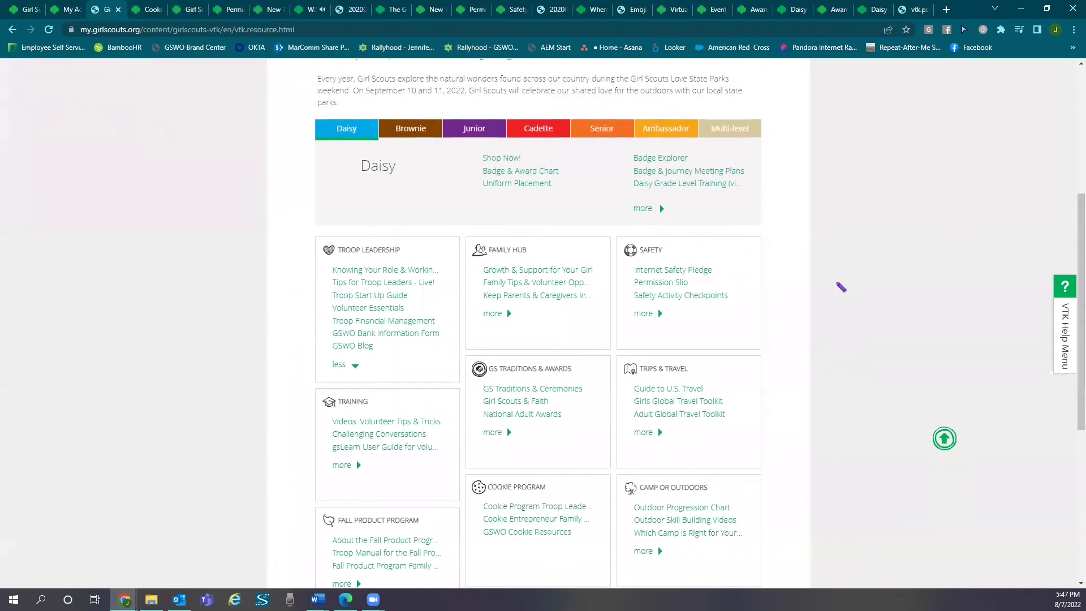
{"action": "scroll", "coordinate": [840, 286], "scroll_direction": "up", "scroll_amount": 1}
{"action": "scroll", "coordinate": [839, 287], "scroll_direction": "up", "scroll_amount": 1}
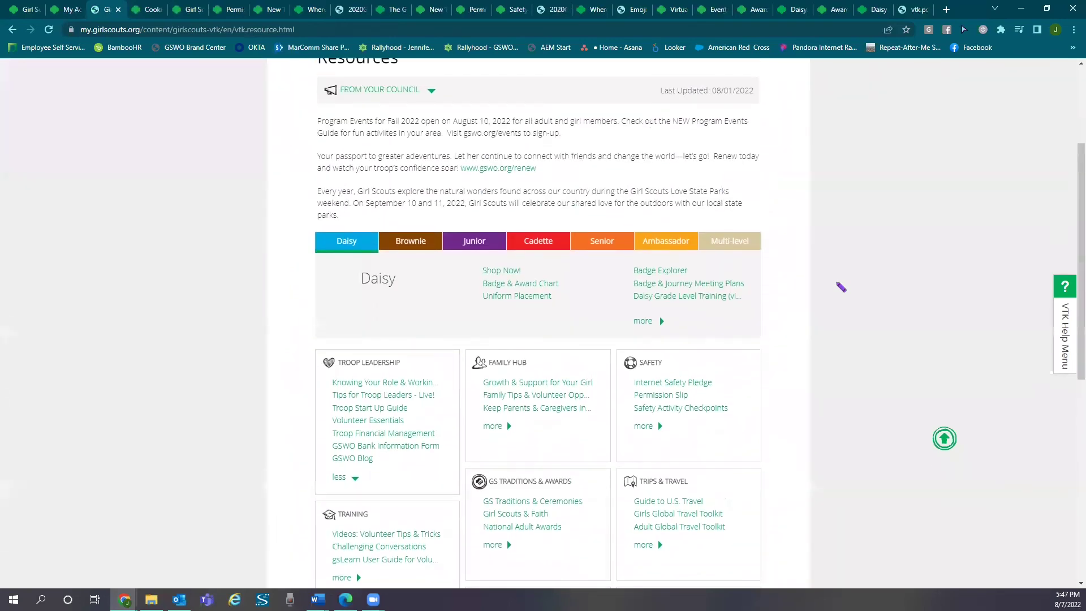